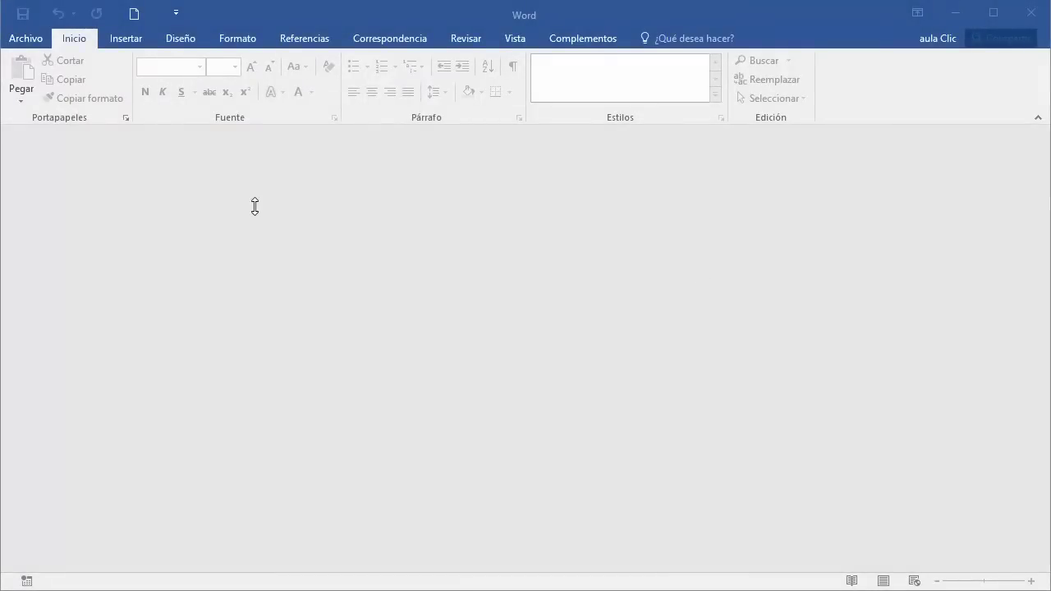
# - Bring the empty Word window to the front
pyautogui.click(697, 268)
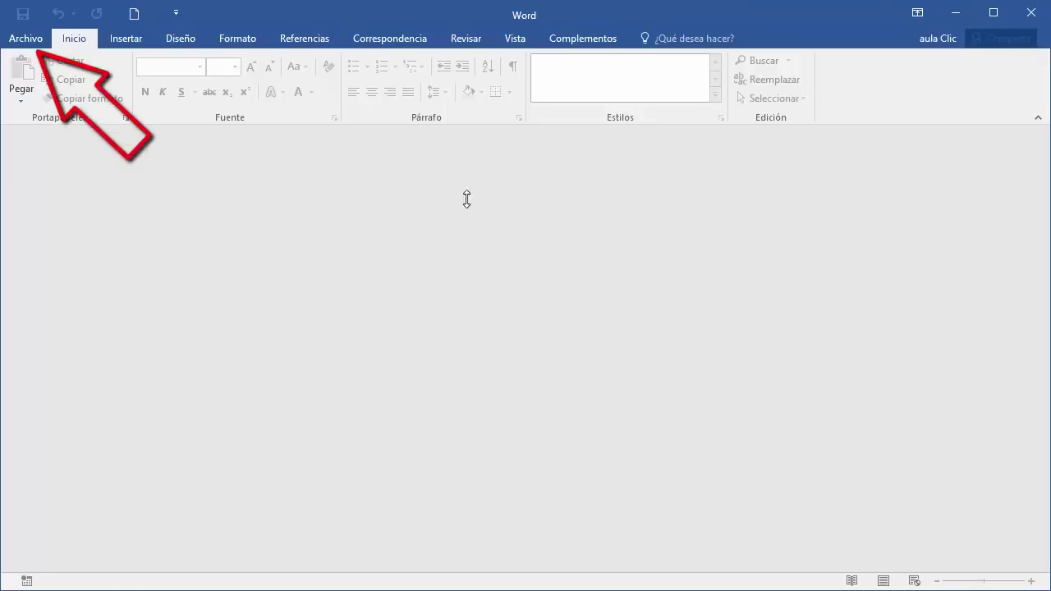
# - Go to the Nuevo screen and scroll through the featured templates
pyautogui.click(16, 42)
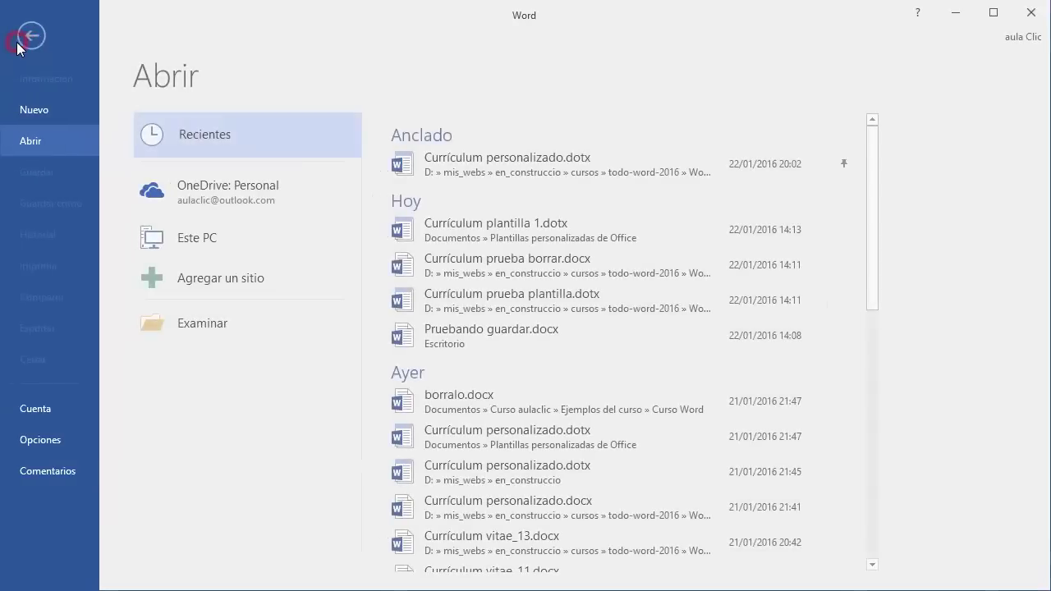
pyautogui.click(39, 112)
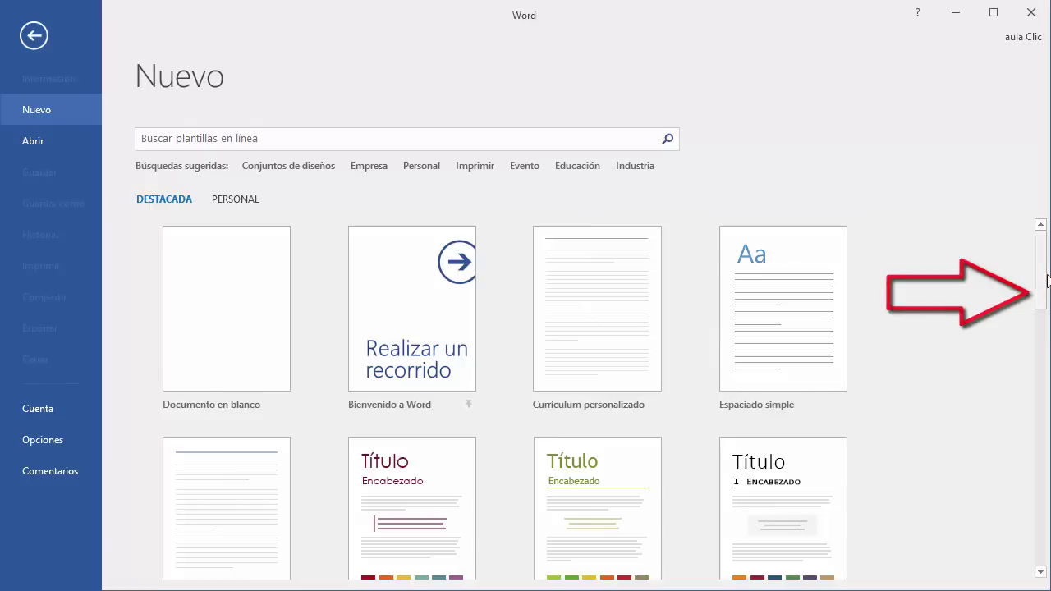
pyautogui.moveTo(1047, 285); pyautogui.dragTo(1047, 386)
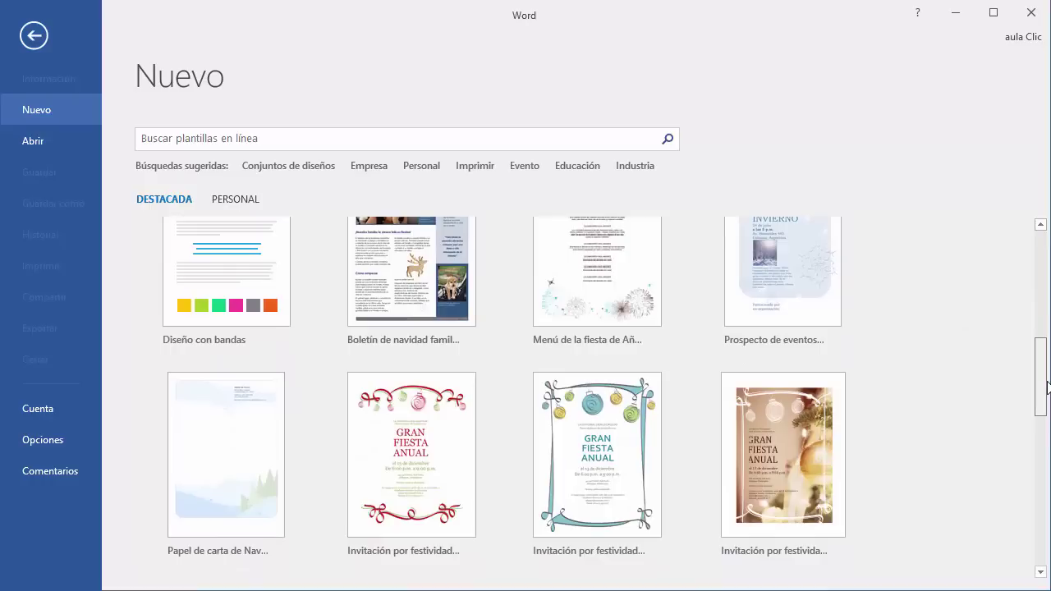
pyautogui.moveTo(1048, 386); pyautogui.dragTo(1048, 529)
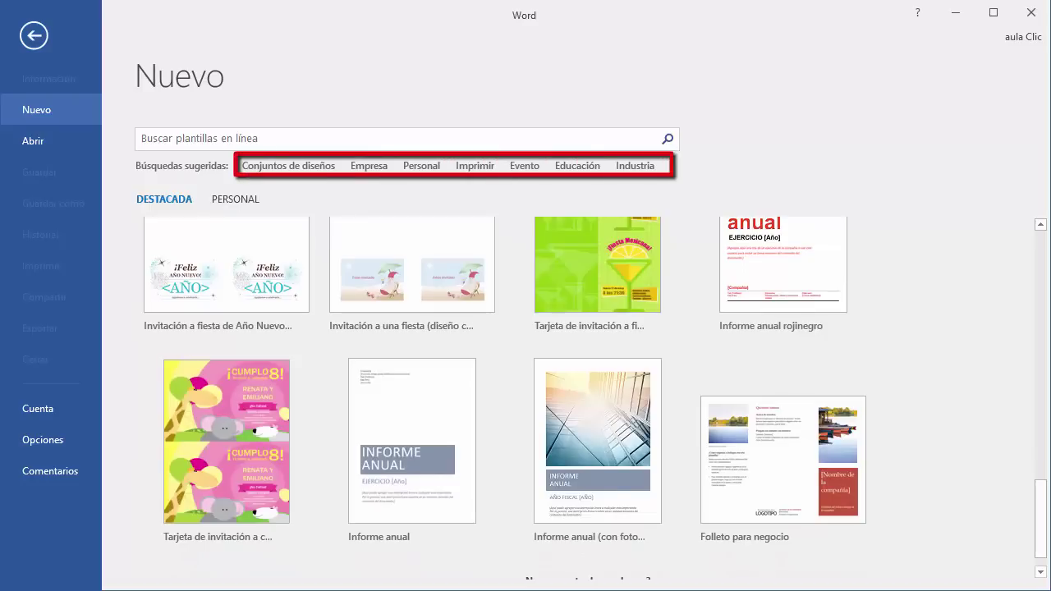
# - Browse the Empresa template results, then replace the search term with 'curriculum'
pyautogui.click(372, 167)
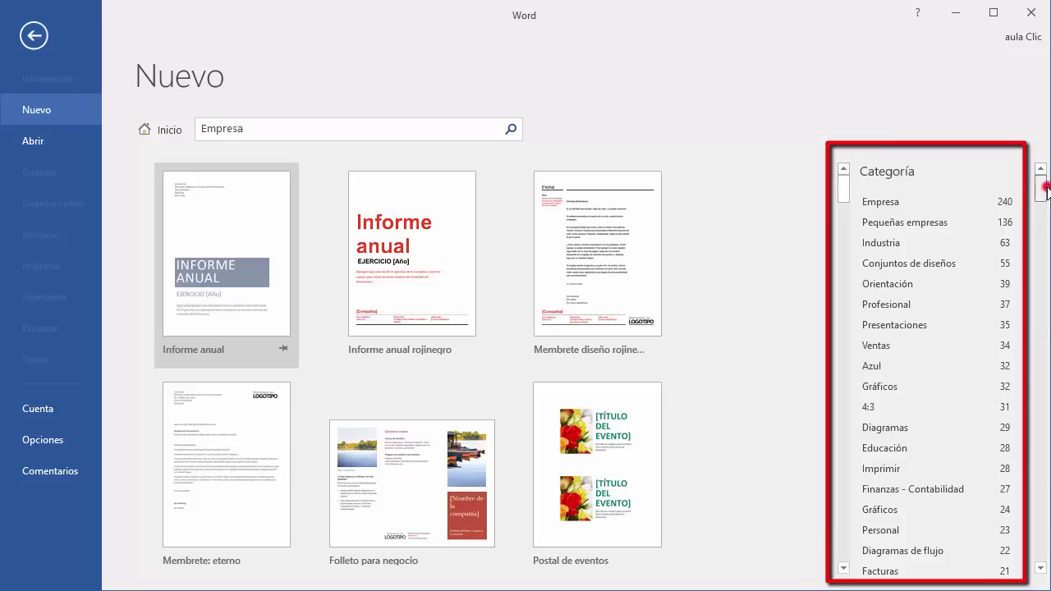
pyautogui.moveTo(1048, 190); pyautogui.dragTo(1048, 259)
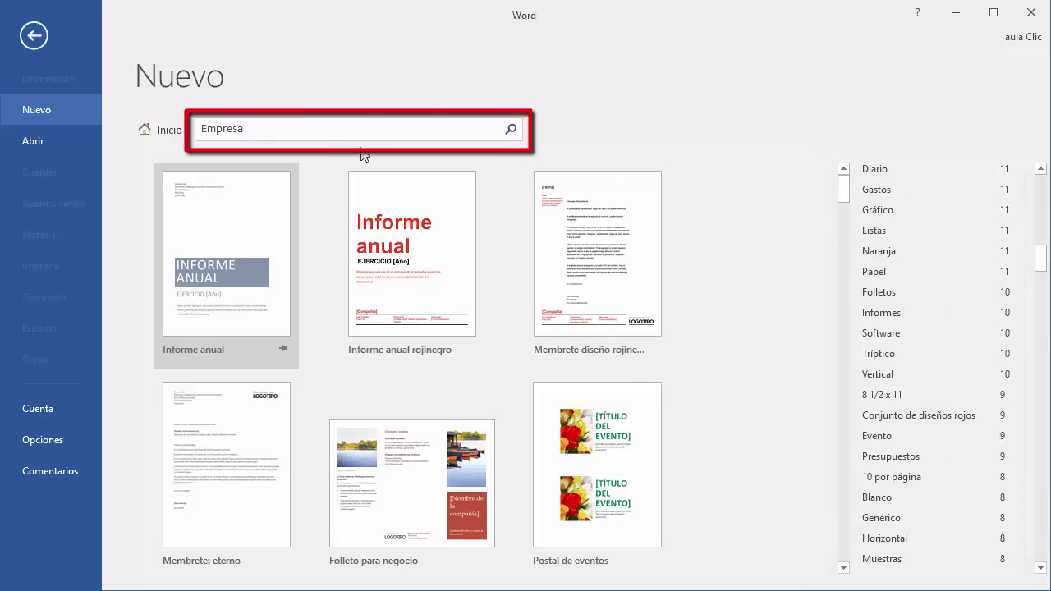
pyautogui.doubleClick(233, 128)
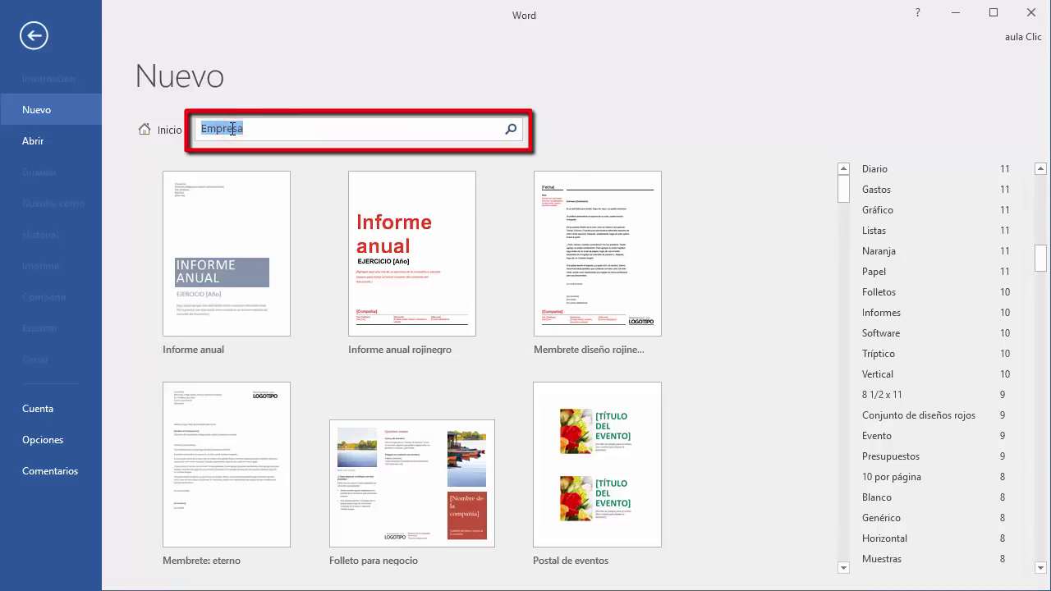
pyautogui.write('c')
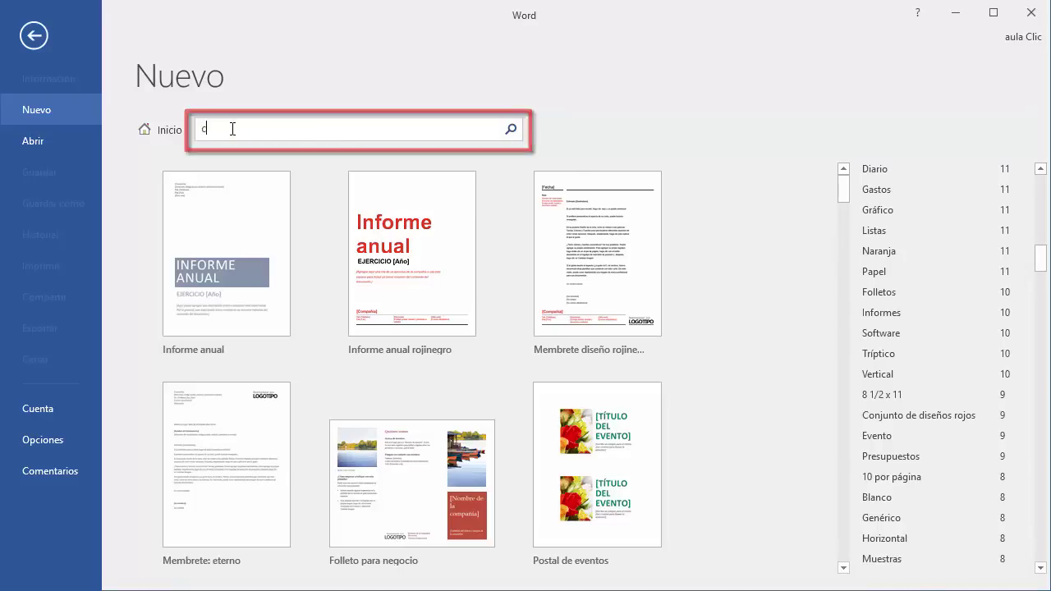
pyautogui.write('urricu')
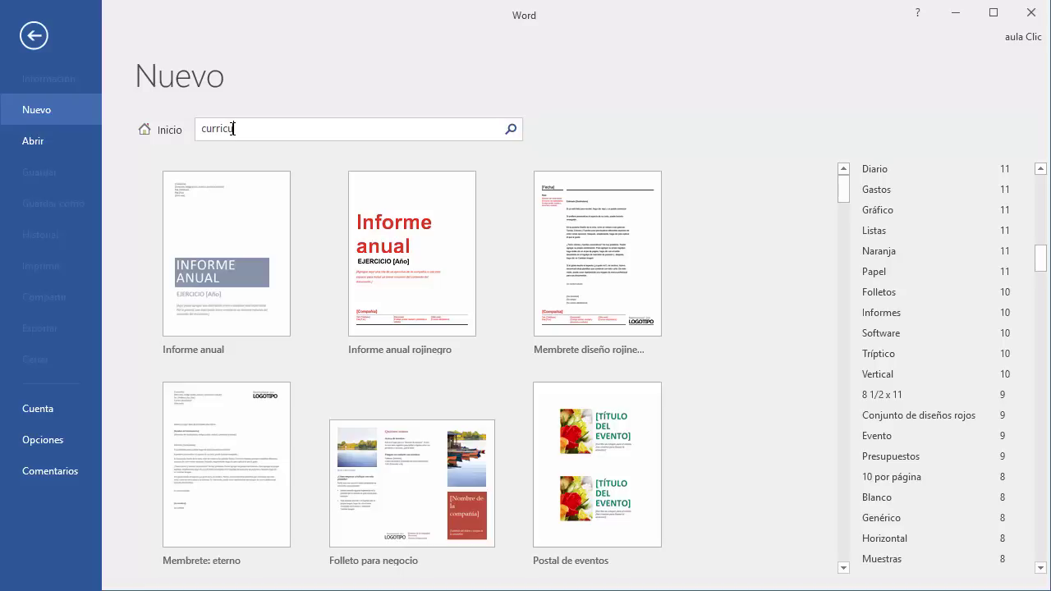
pyautogui.write('lum')
# - Search for curriculum templates and create a document from Currículum básico
pyautogui.click(512, 132)
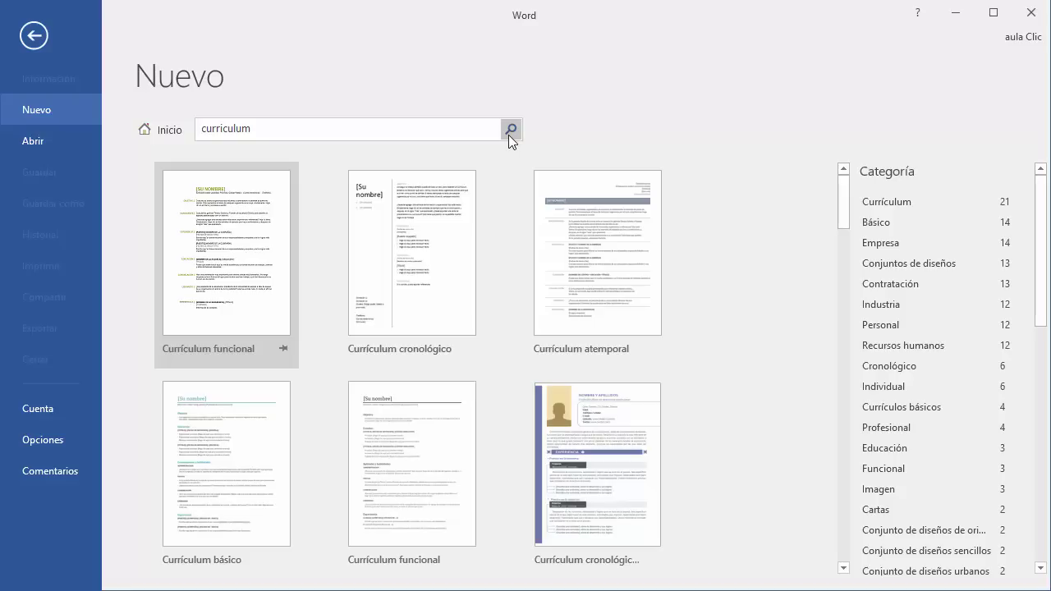
pyautogui.click(250, 428)
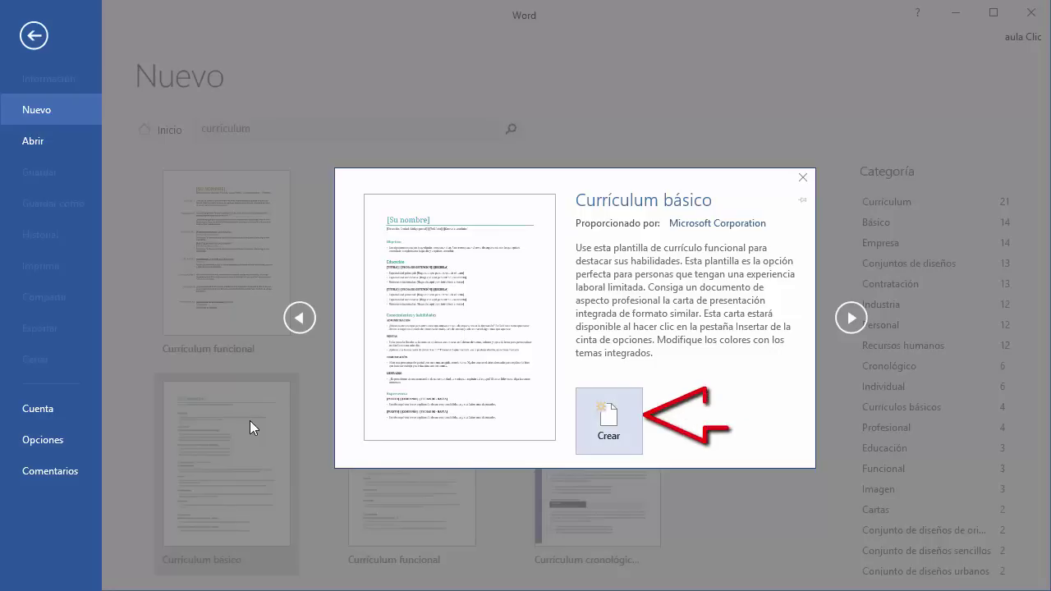
pyautogui.click(607, 417)
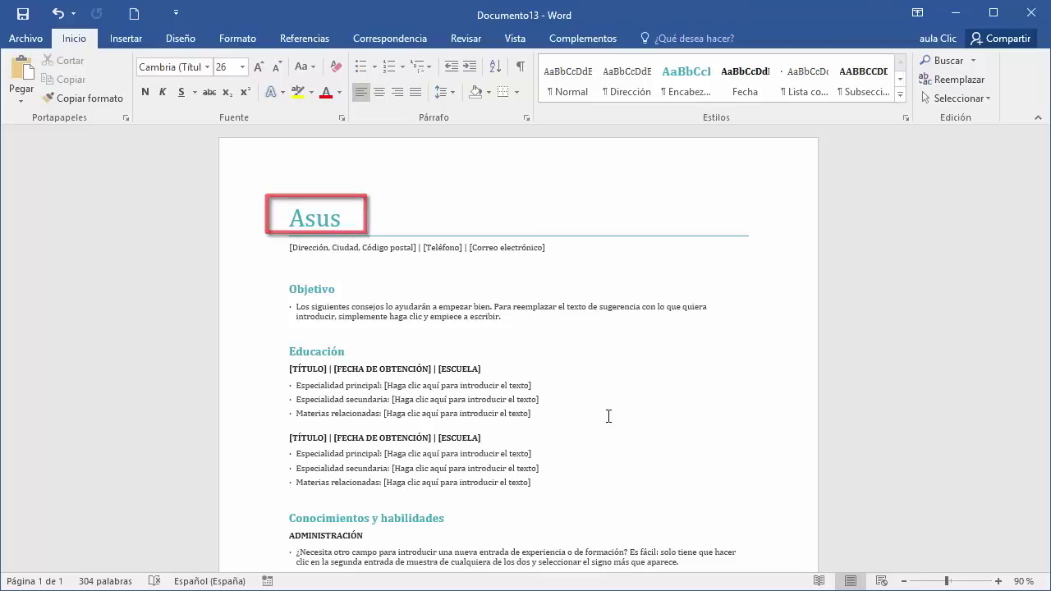
# - Replace the Su nombre placeholder with the applicant's full name
pyautogui.doubleClick(320, 218)
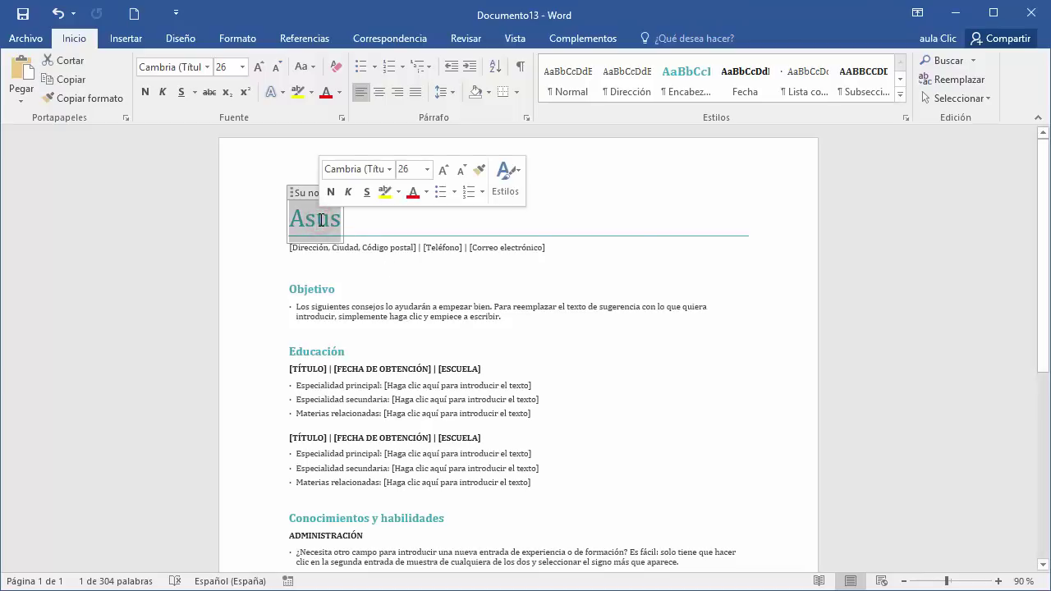
pyautogui.press('BackSpace')
pyautogui.write('Juan ')
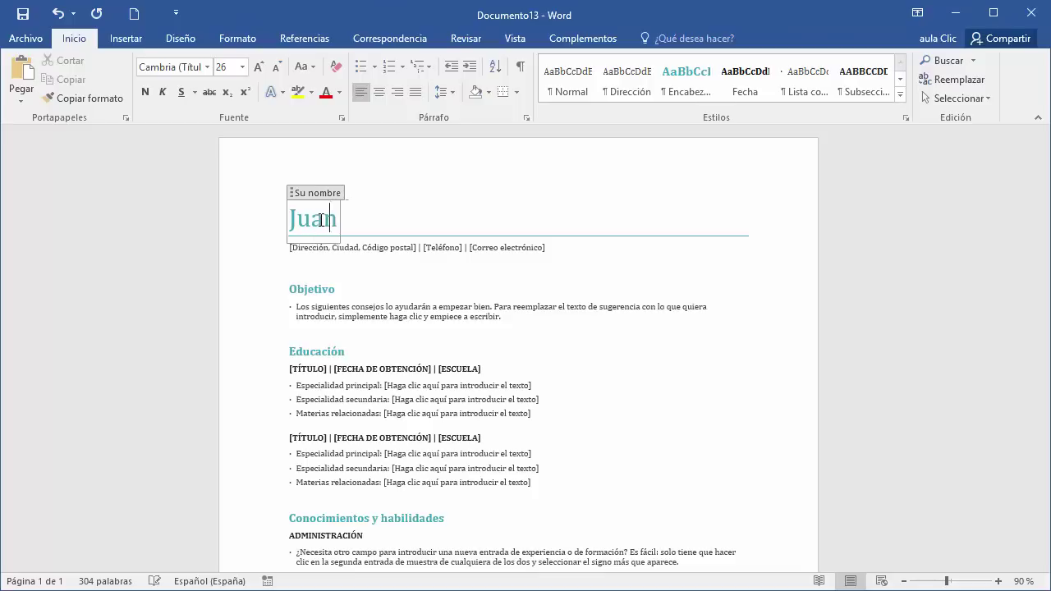
pyautogui.write('P')
pyautogui.write('érez')
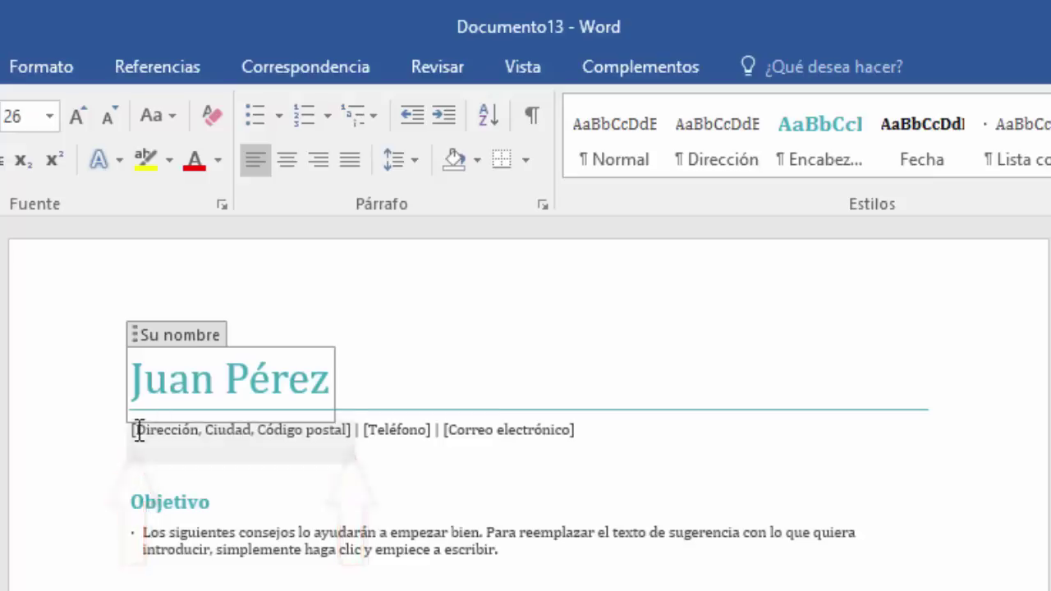
# - Fill the Dirección field with the applicant's street and city
pyautogui.click(165, 428)
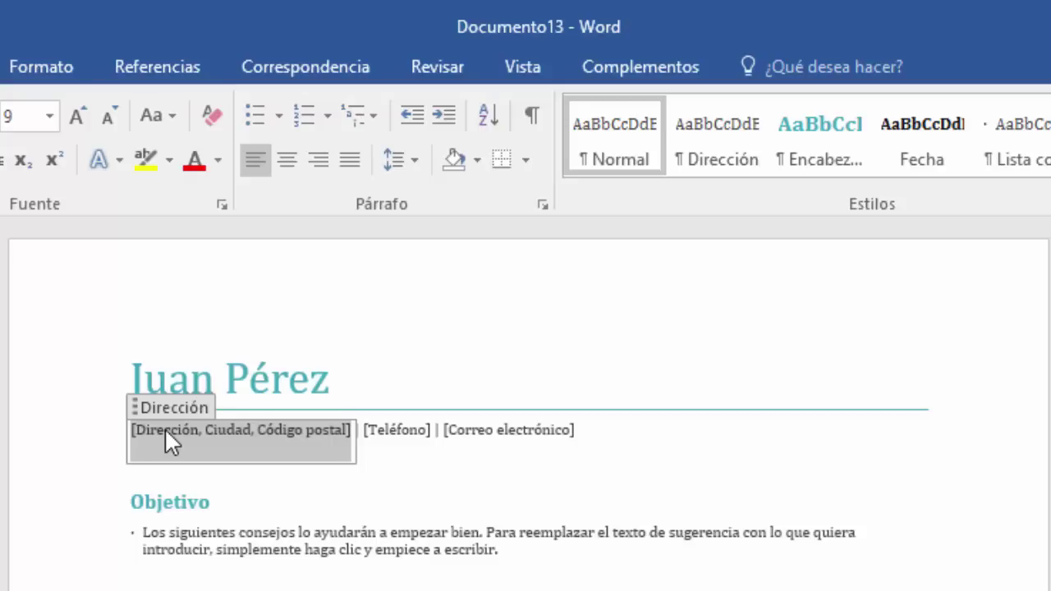
pyautogui.write('C/')
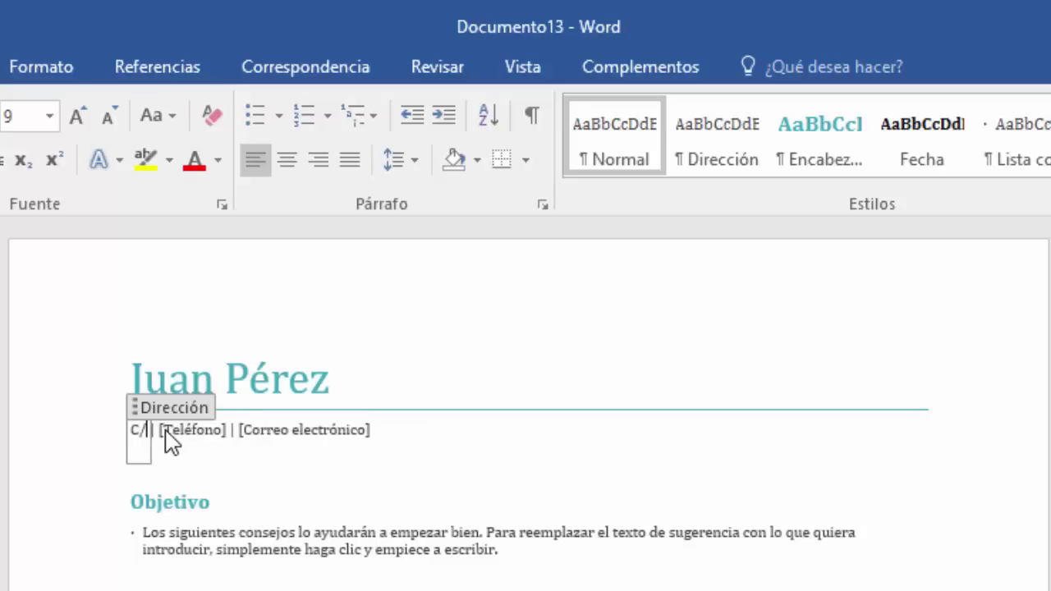
pyautogui.write('Co')
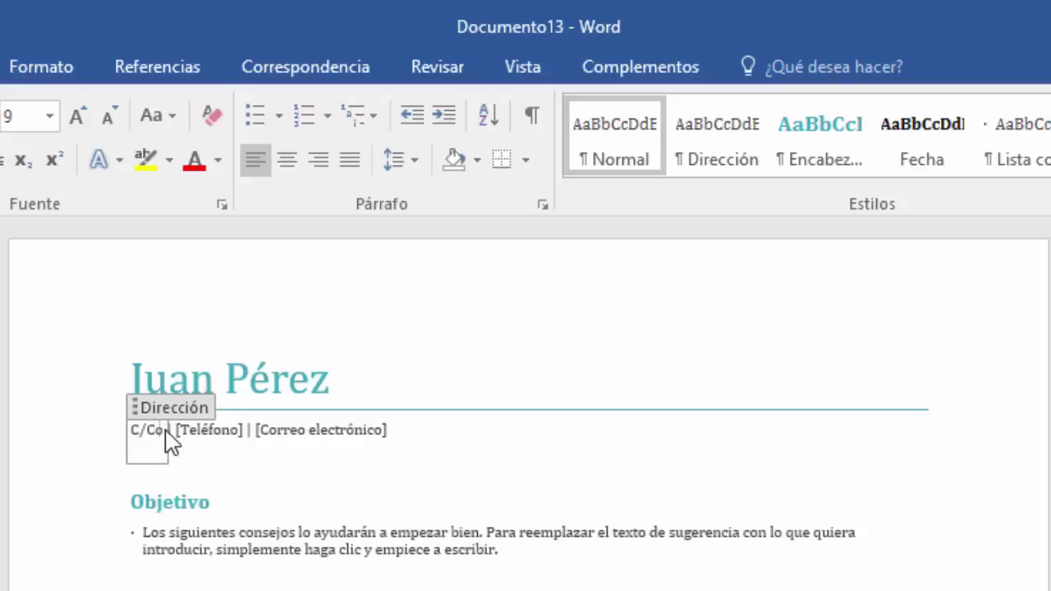
pyautogui.write('lón')
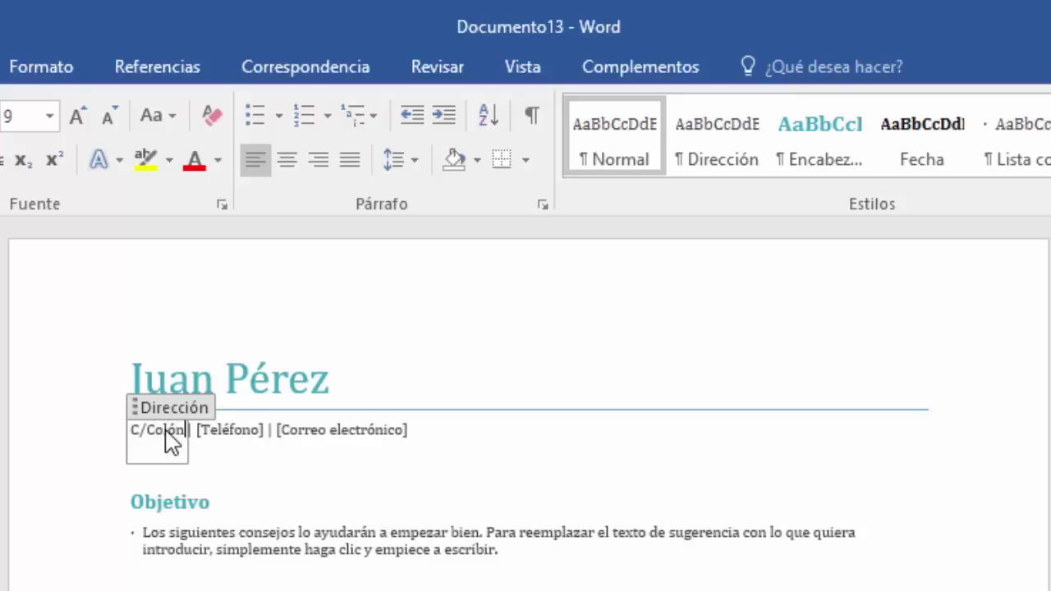
pyautogui.write(', 3')
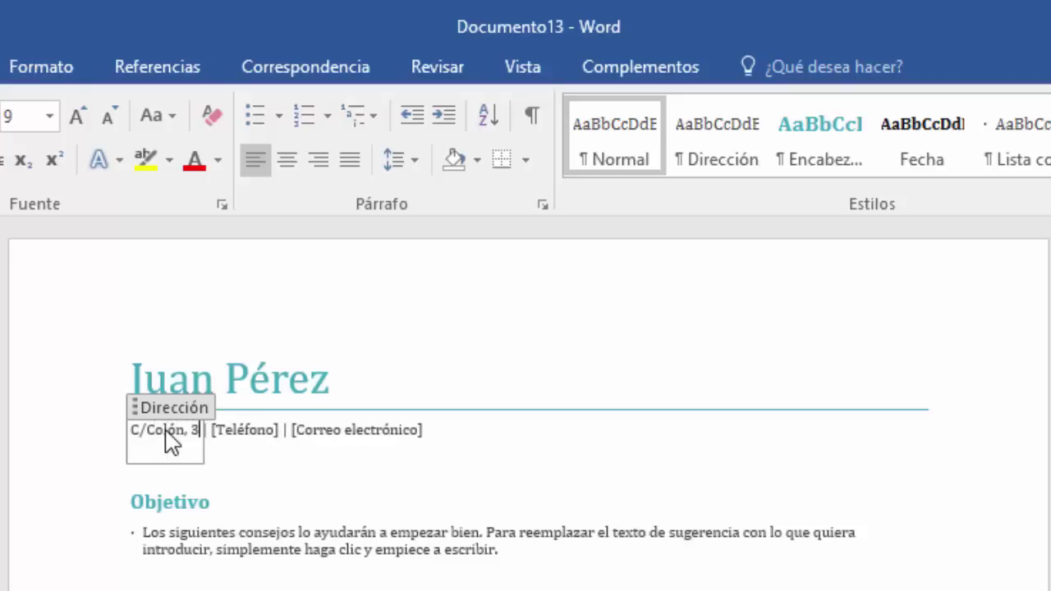
pyautogui.write('. ')
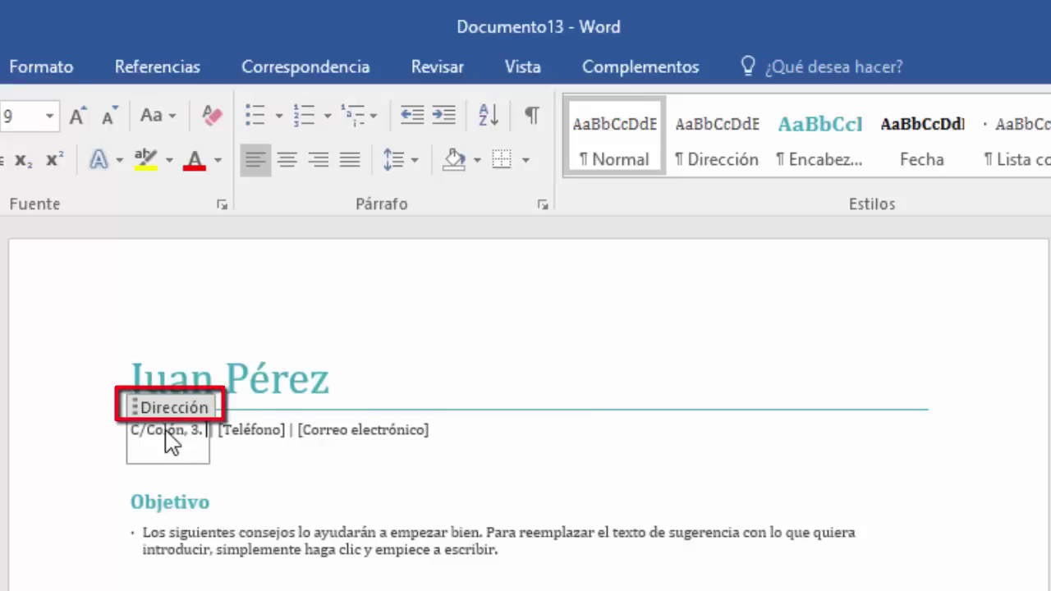
pyautogui.write('Va')
pyautogui.write('le')
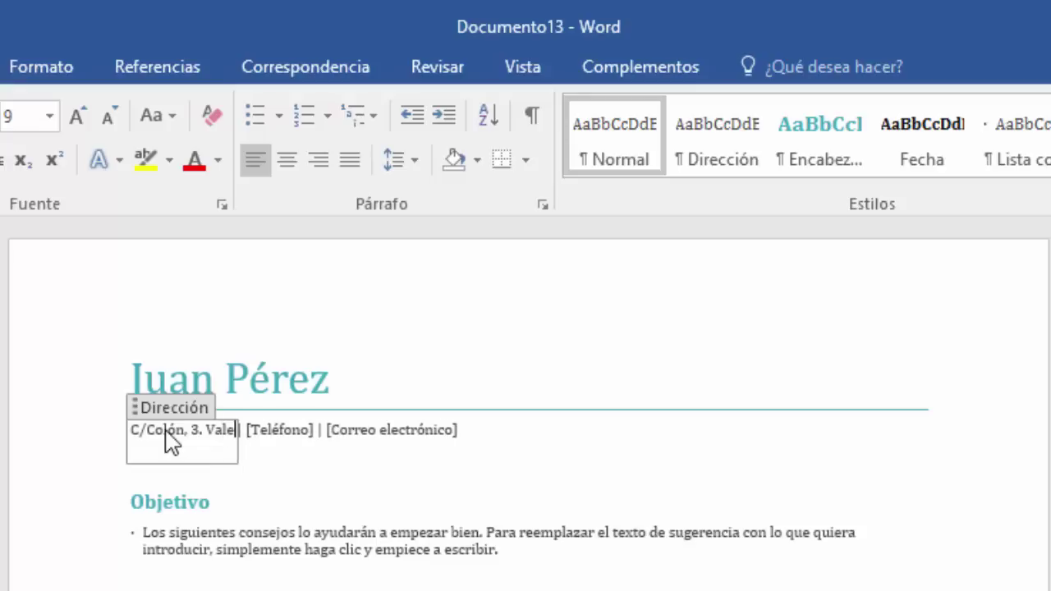
pyautogui.write('ncia')
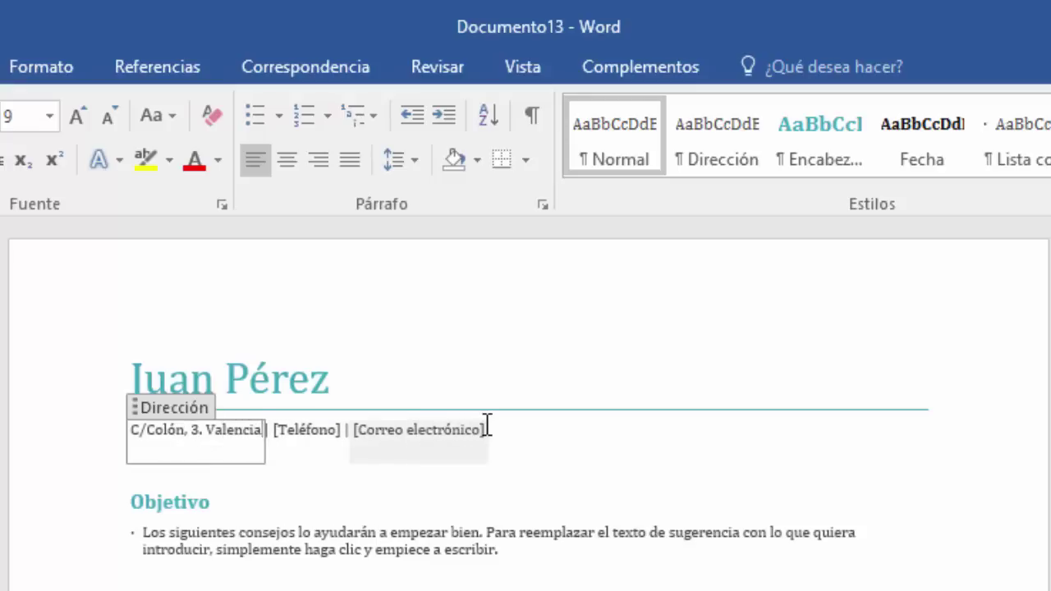
# - Delete the Correo electrónico placeholder from the contact line
pyautogui.click(395, 433)
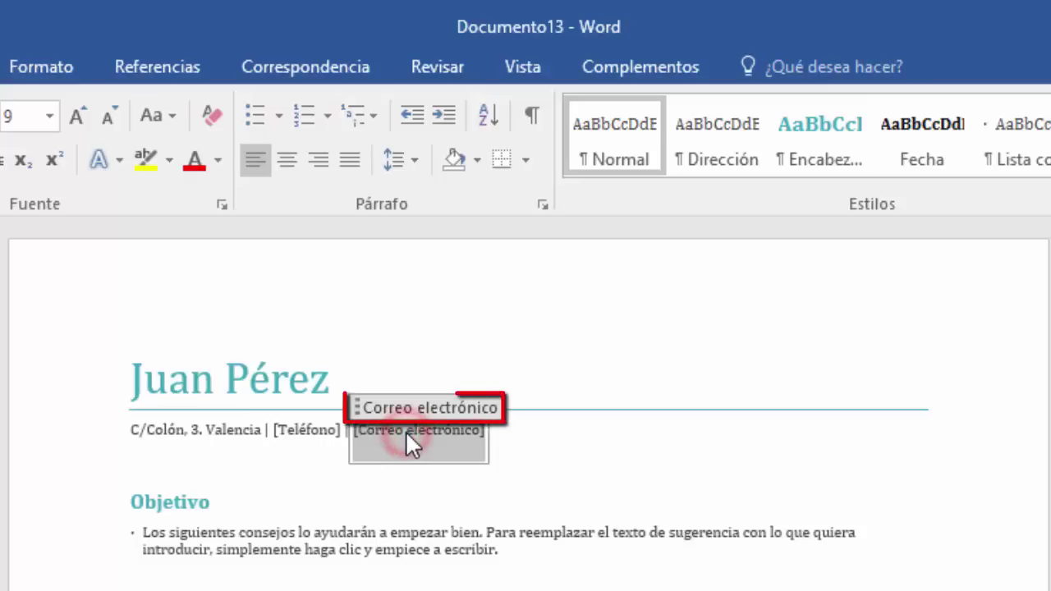
pyautogui.click(363, 405)
pyautogui.press('Delete')
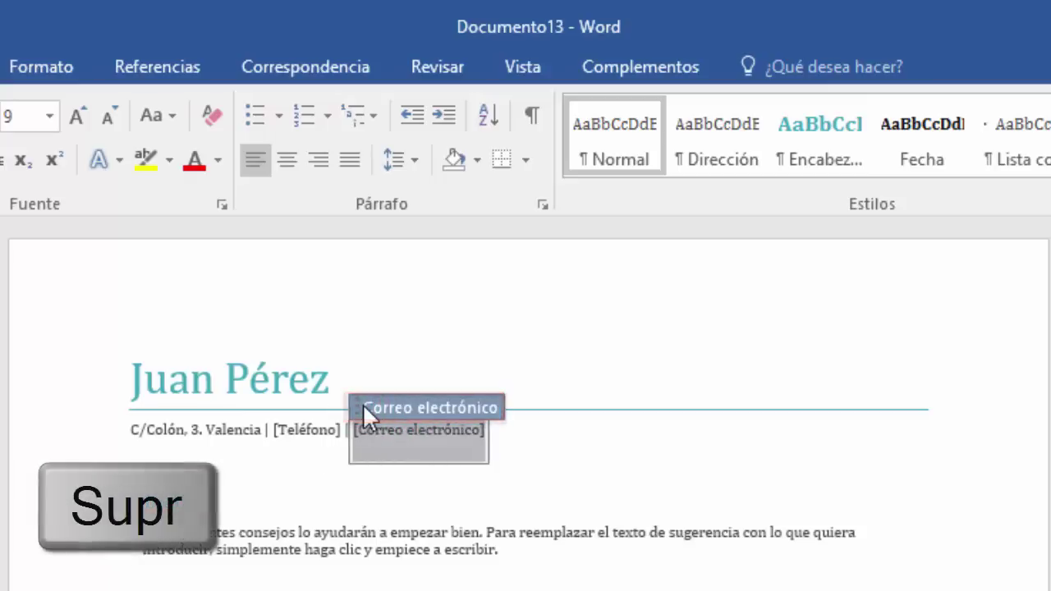
pyautogui.press('Delete')
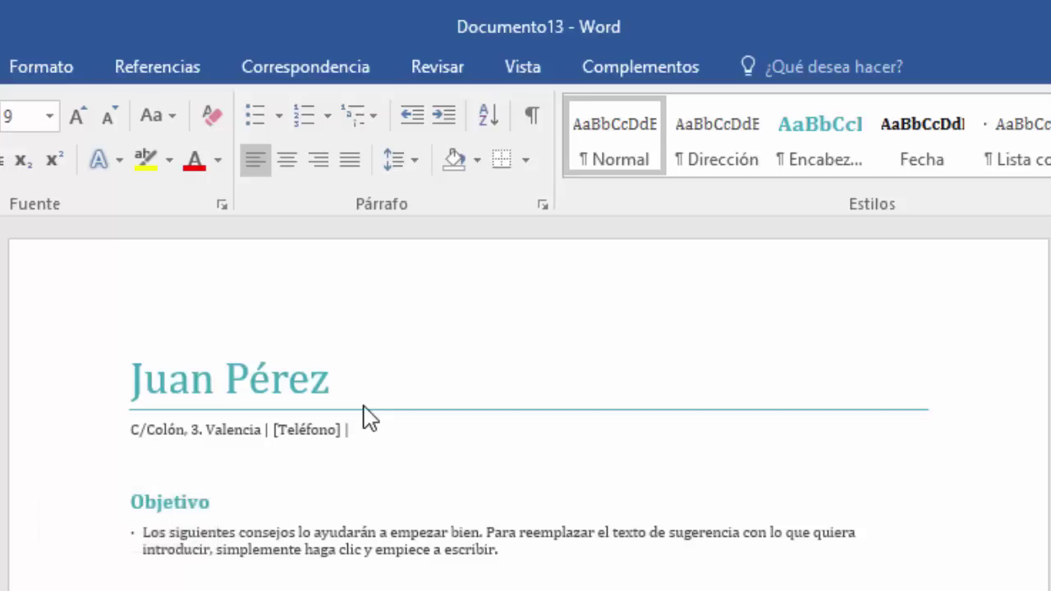
# - Delete the Teléfono placeholder and the extra '|' separator from the contact line
pyautogui.click(304, 437)
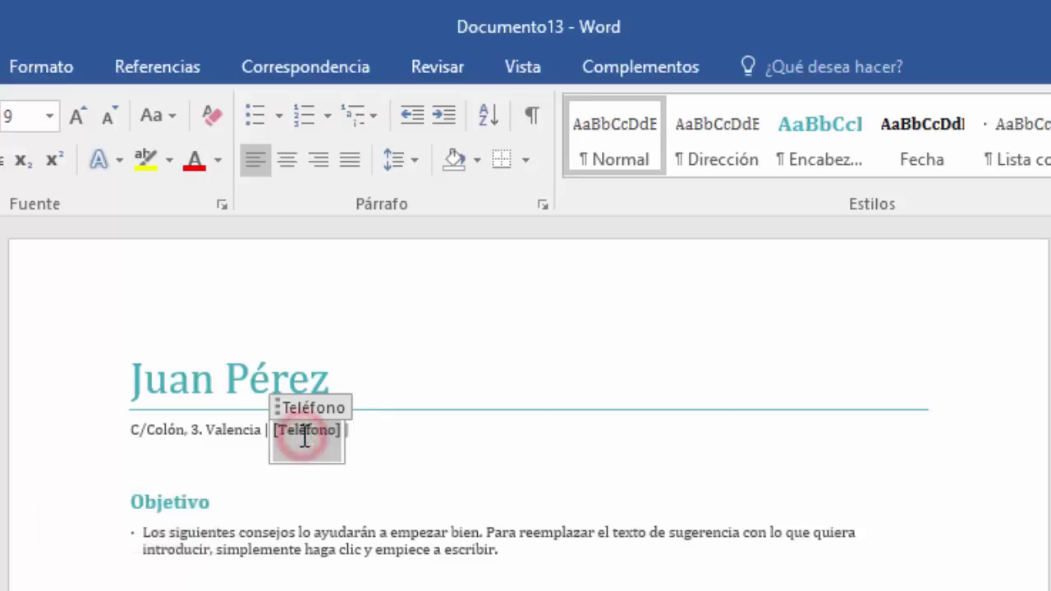
pyautogui.click(281, 404)
pyautogui.press('Delete')
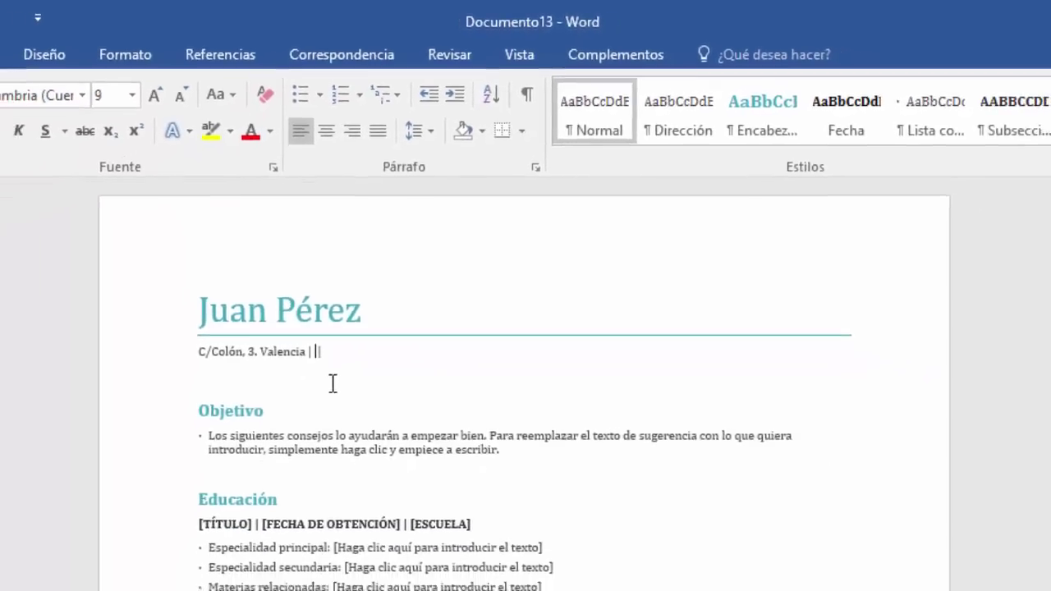
pyautogui.press('BackSpace')
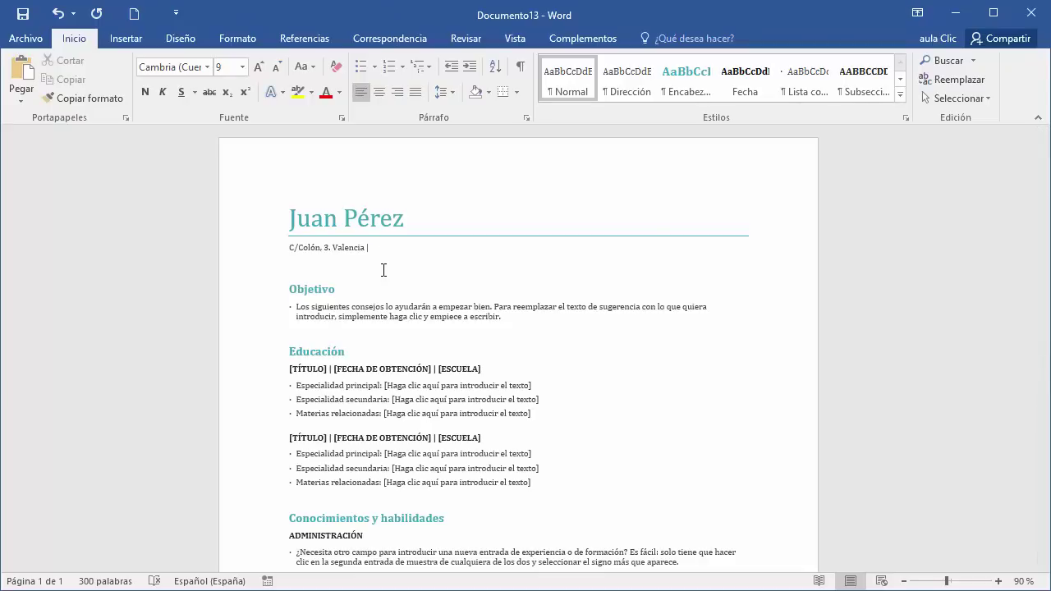
# - Delete the Objetivo heading and its tip paragraph
pyautogui.click(250, 294)
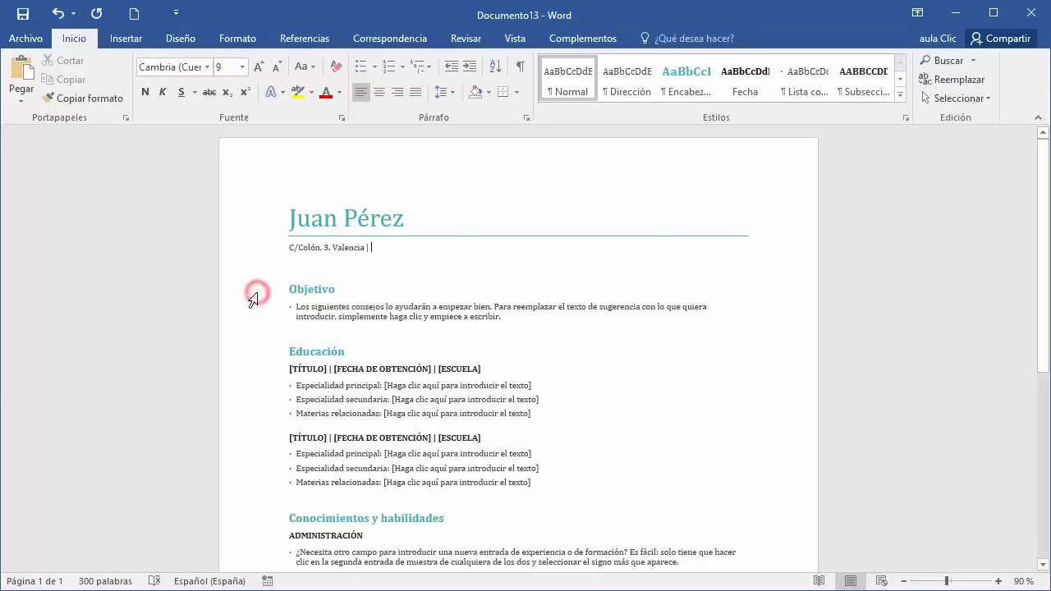
pyautogui.press('Delete')
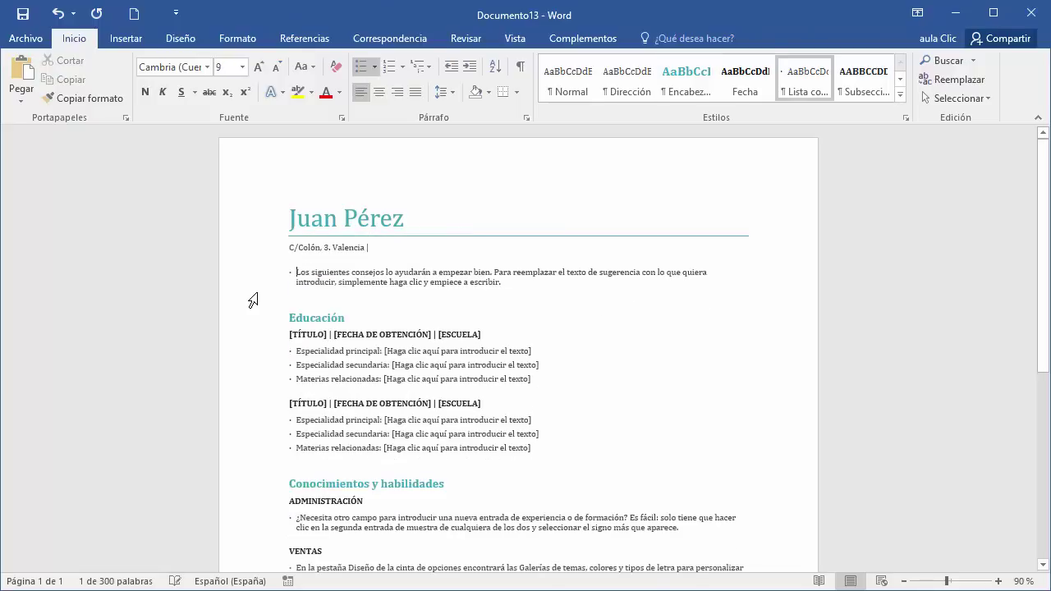
pyautogui.tripleClick(502, 282)
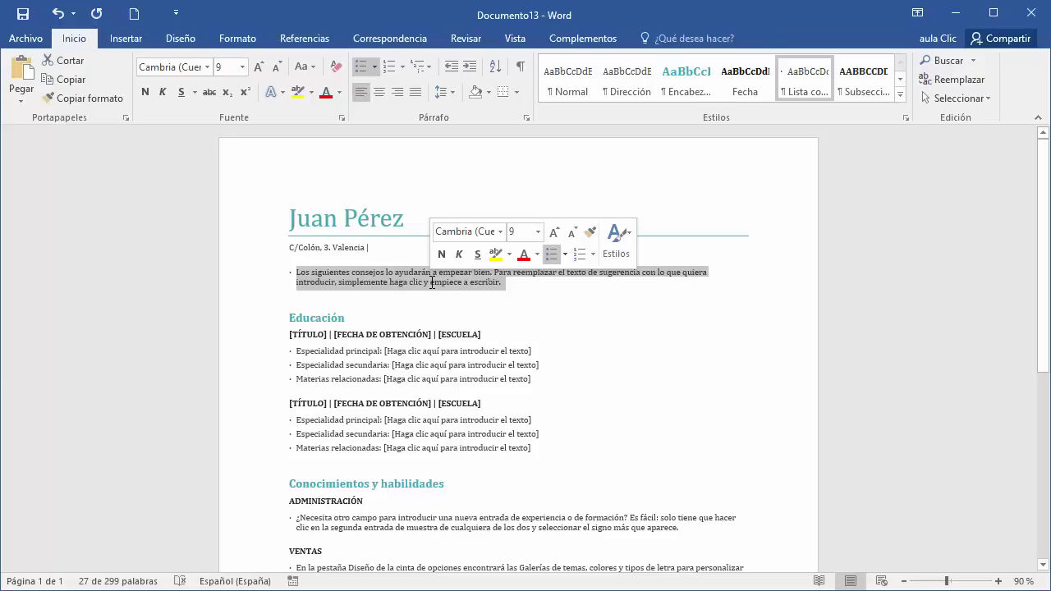
pyautogui.press('Delete')
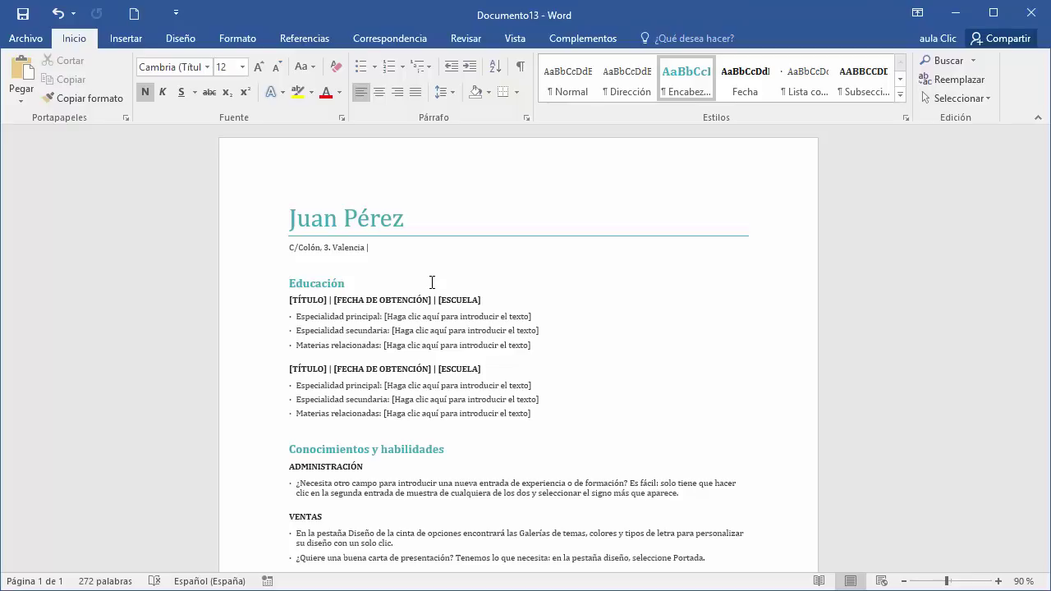
# - Start typing the degree over the Educación [TÍTULO] placeholder, then scroll down
pyautogui.click(312, 302)
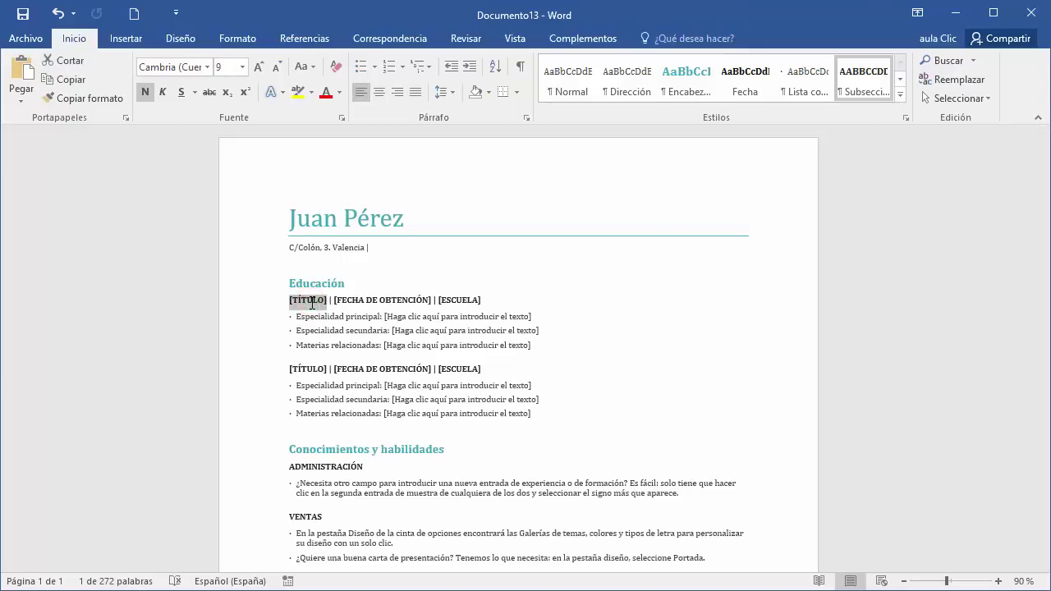
pyautogui.write('ING')
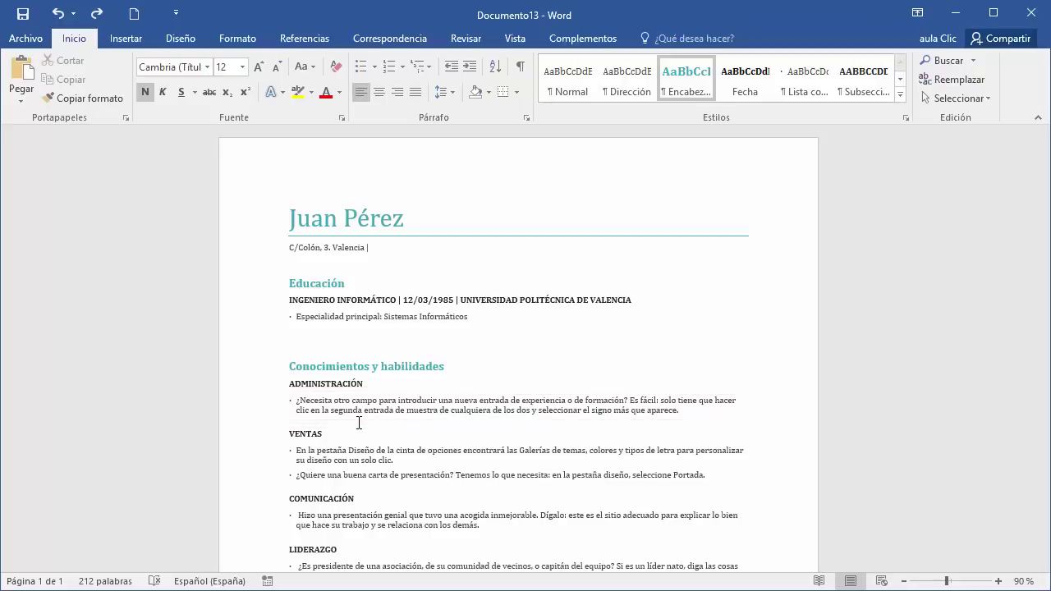
pyautogui.scroll(-5, 359, 423)
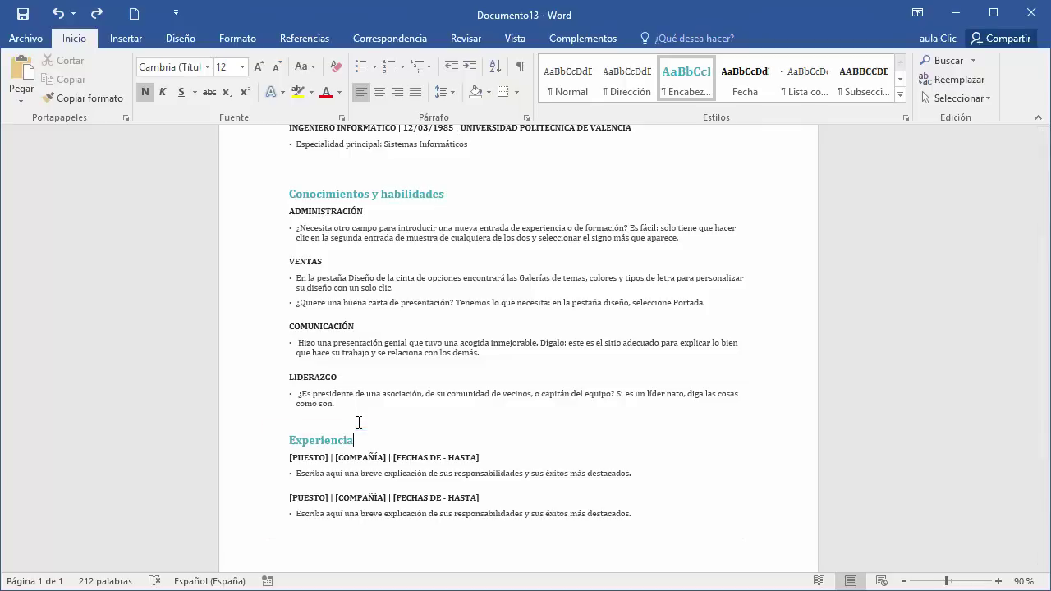
# - Add another job entry below the second Experiencia entry
pyautogui.click(491, 512)
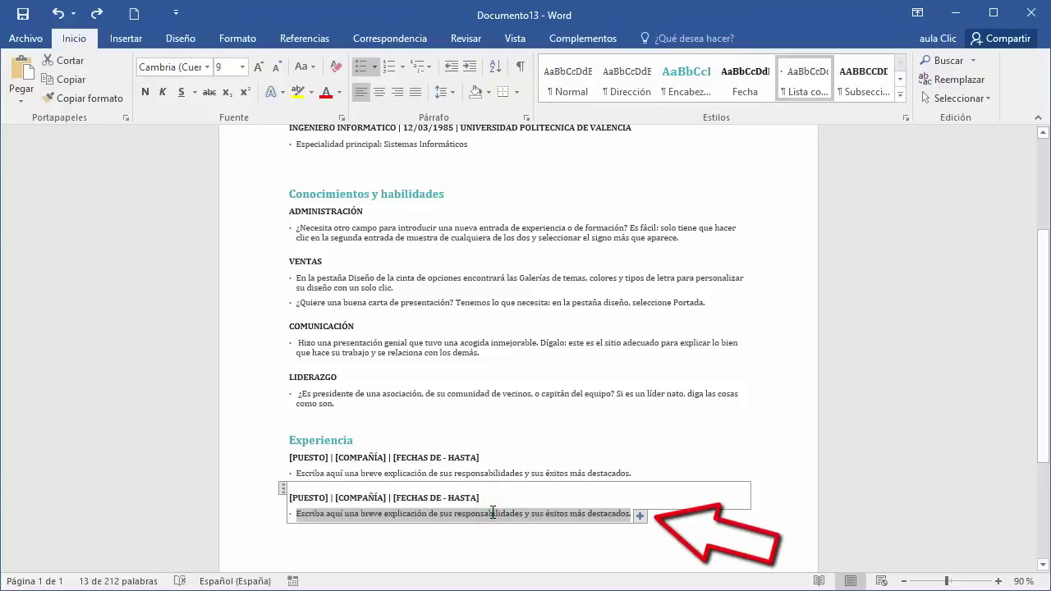
pyautogui.click(640, 516)
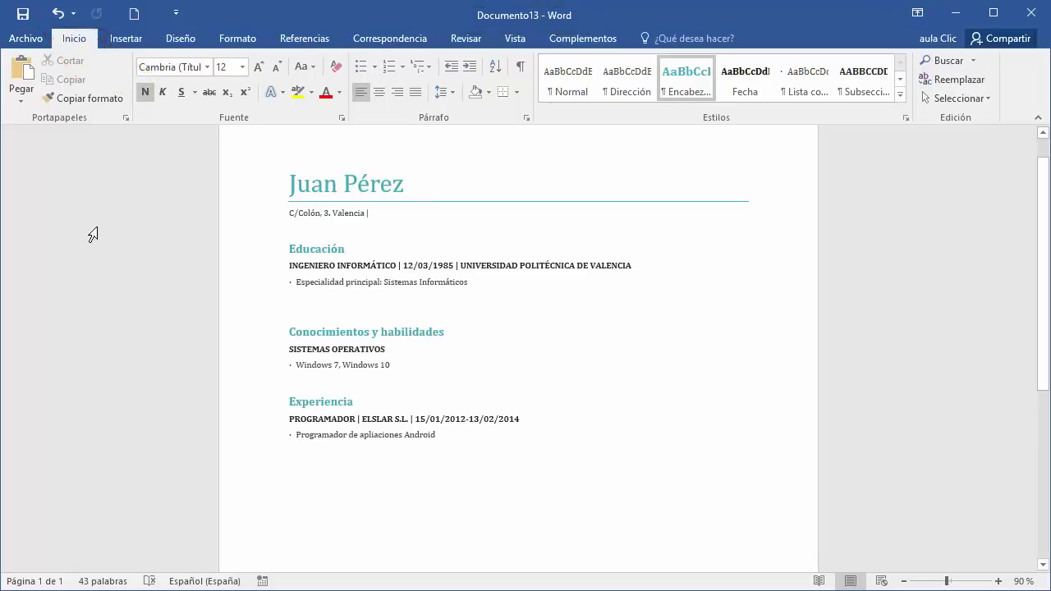
# - Start saving the résumé and browse for a folder in Guardar como
pyautogui.click(26, 25)
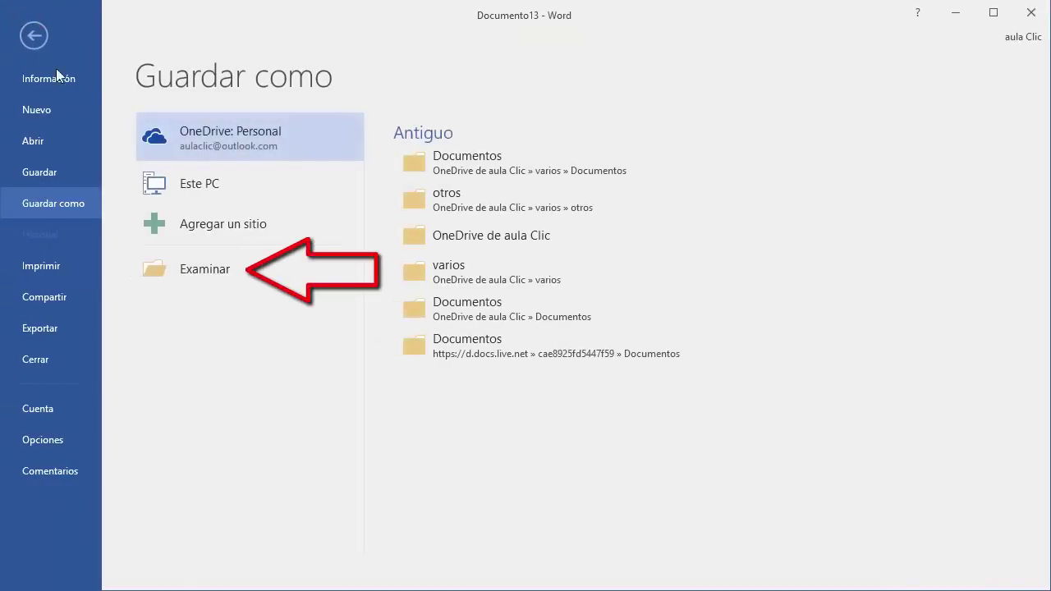
pyautogui.click(202, 270)
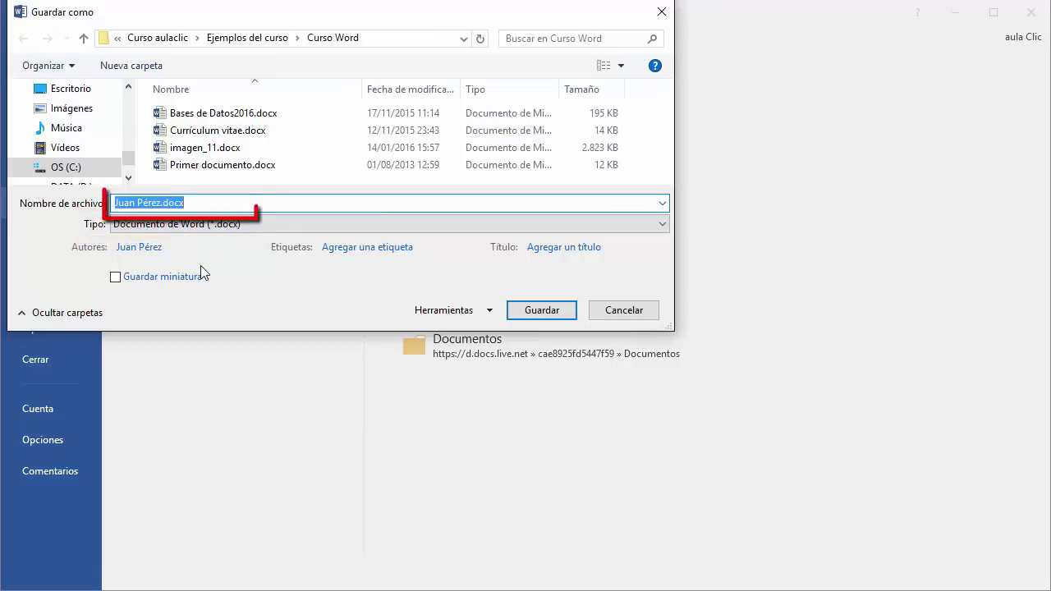
# - Save the résumé as 'Micurriculum' in the Curso Word folder
pyautogui.write('Micur')
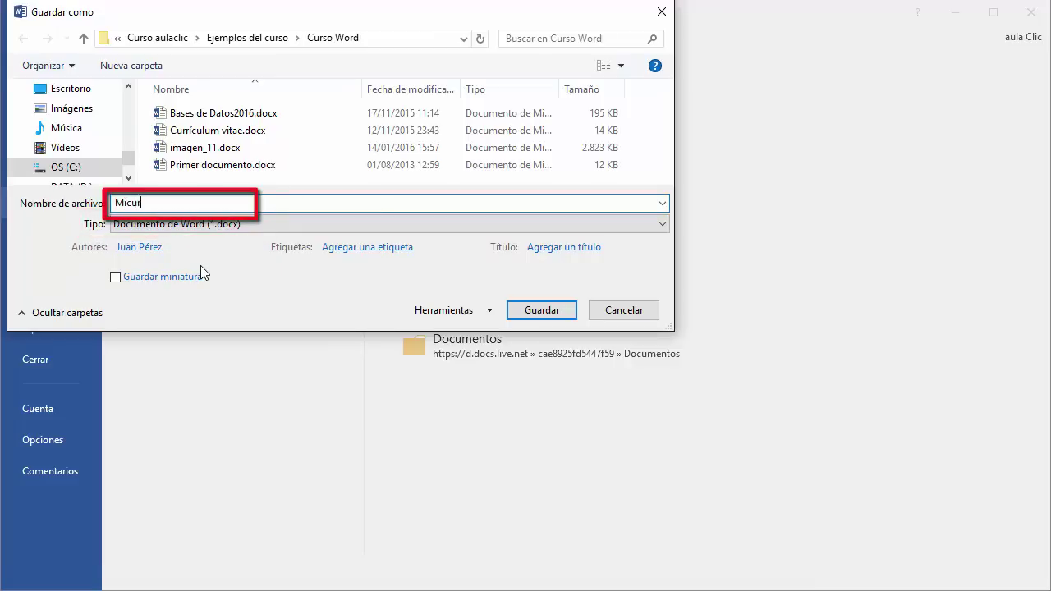
pyautogui.write('riculu')
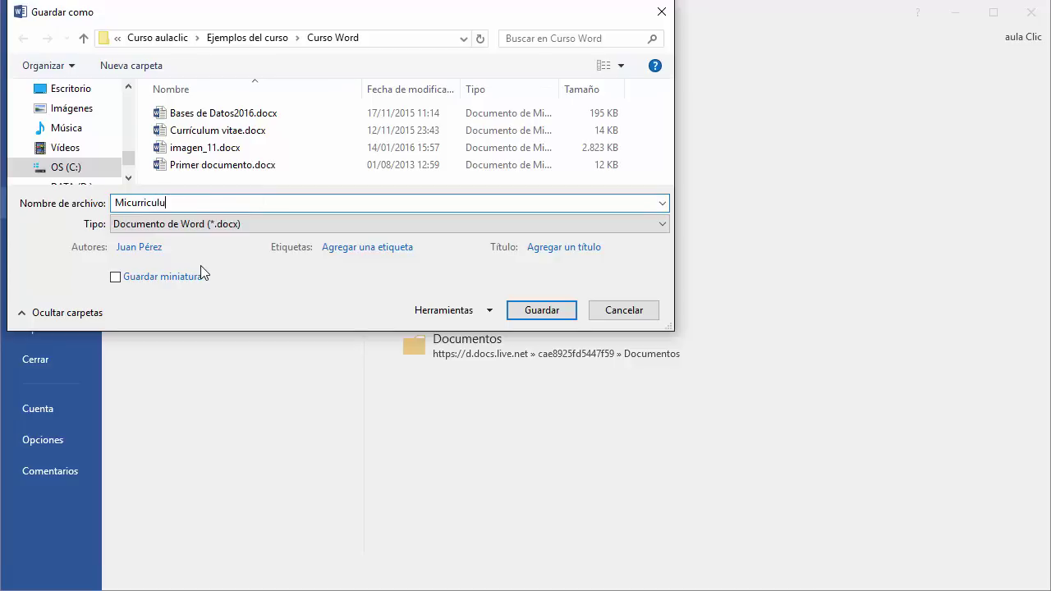
pyautogui.write('m')
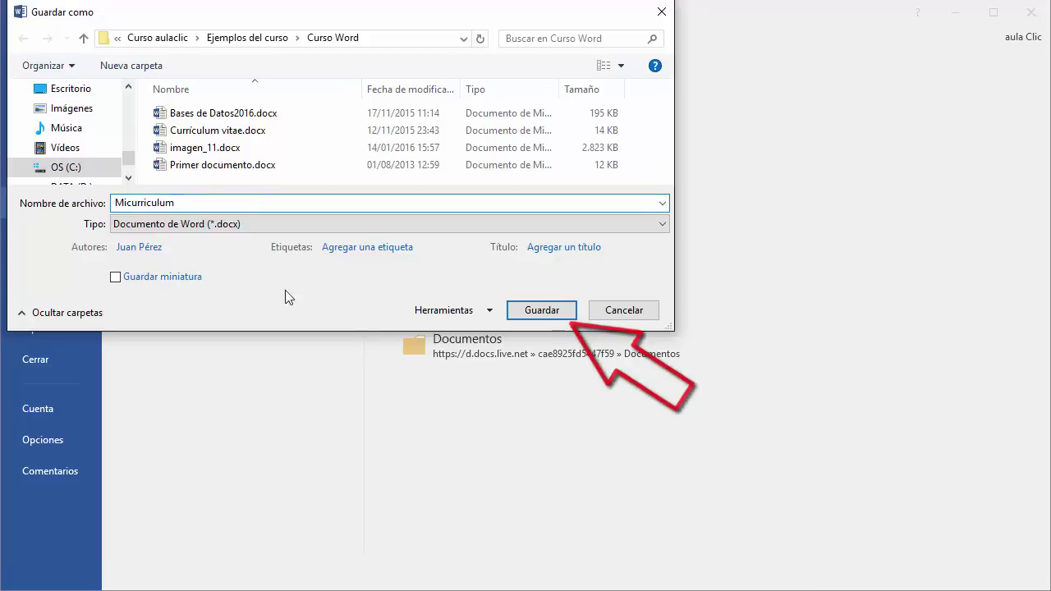
pyautogui.click(541, 312)
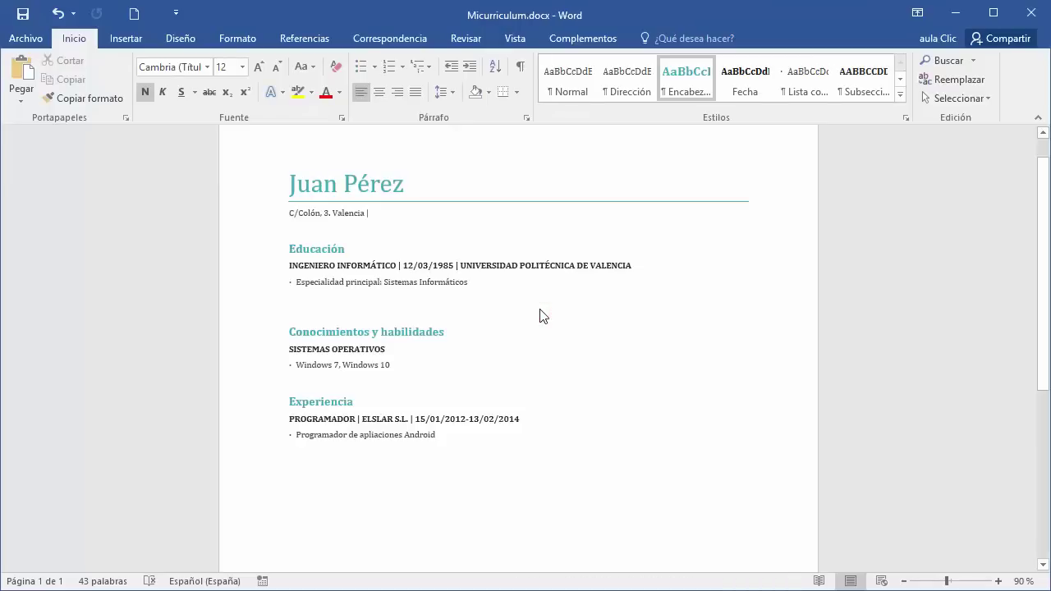